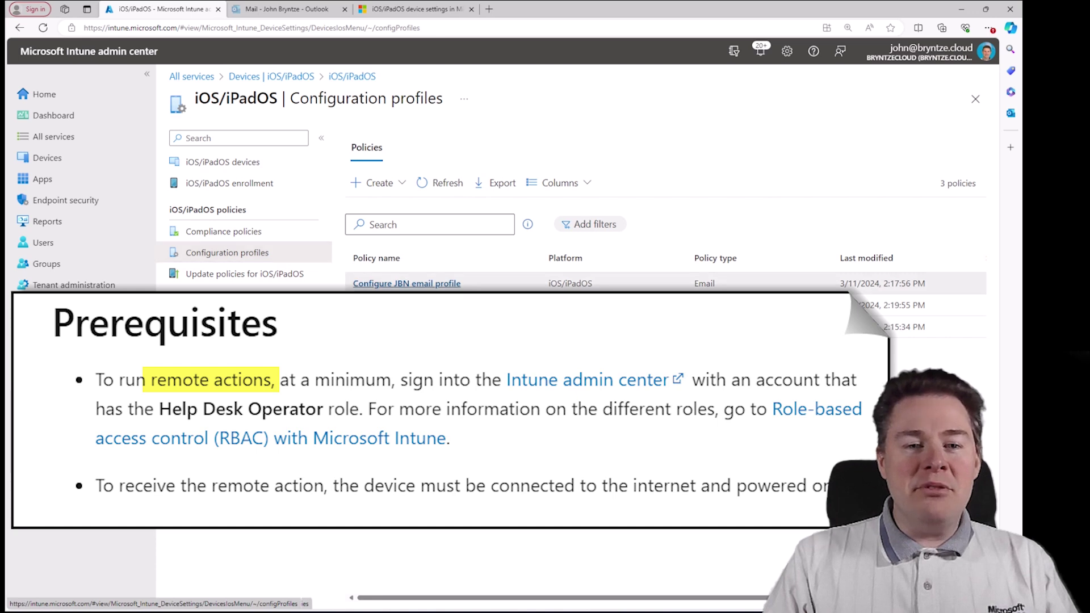
Open the All devices list from the Devices area to see the 8 enrolled devices.
{"action": "left_click", "coordinate": [49, 160]}
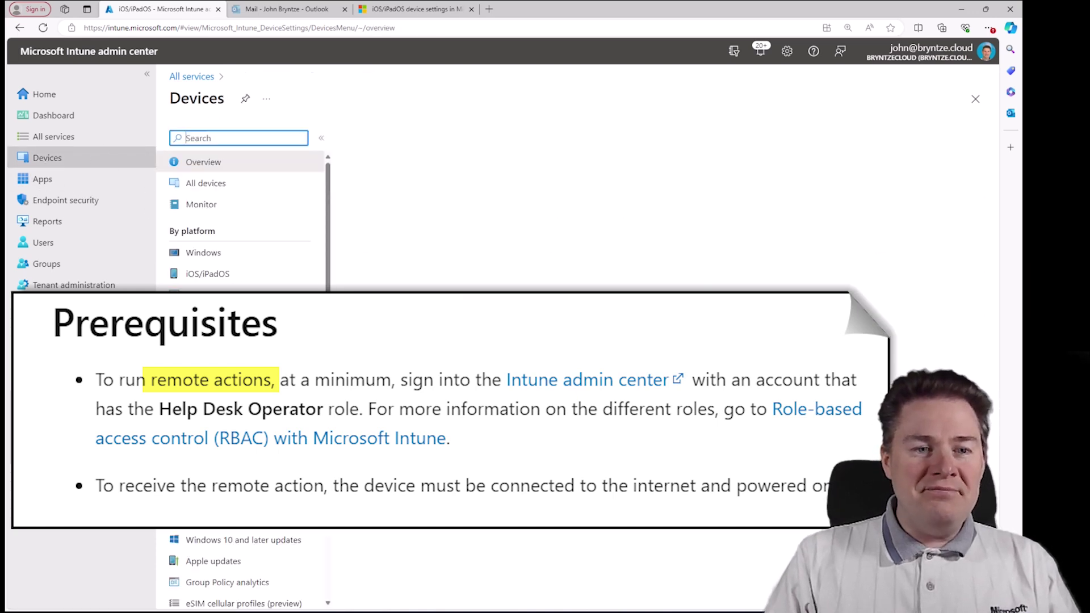
{"action": "left_click", "coordinate": [199, 188]}
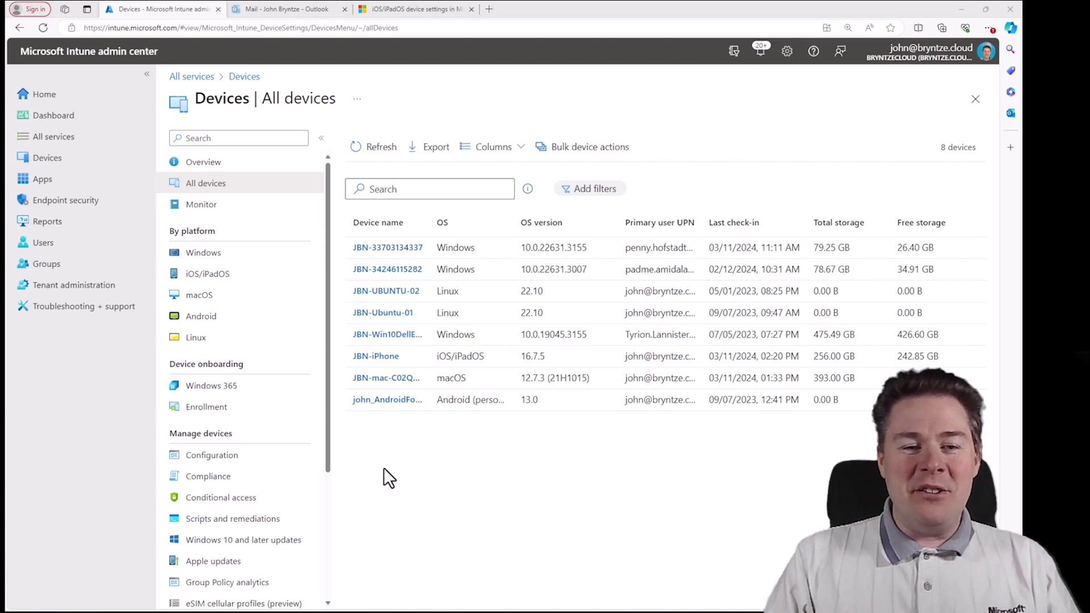
Open JBN-iPhone's overview and decline the Retire prompt so the phone stays enrolled.
{"action": "left_click", "coordinate": [376, 357]}
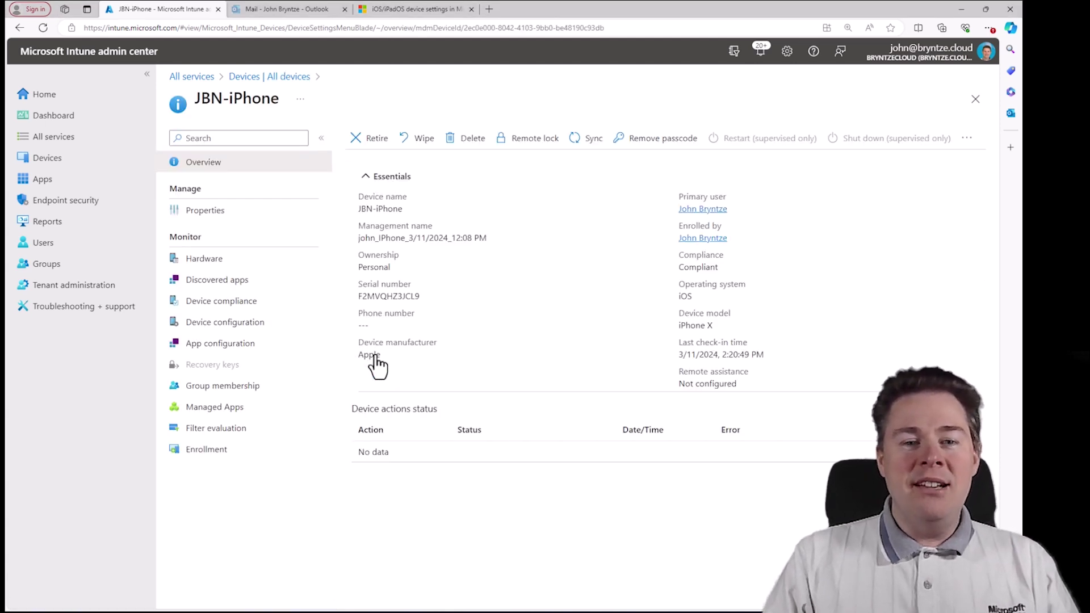
{"action": "left_click", "coordinate": [371, 140]}
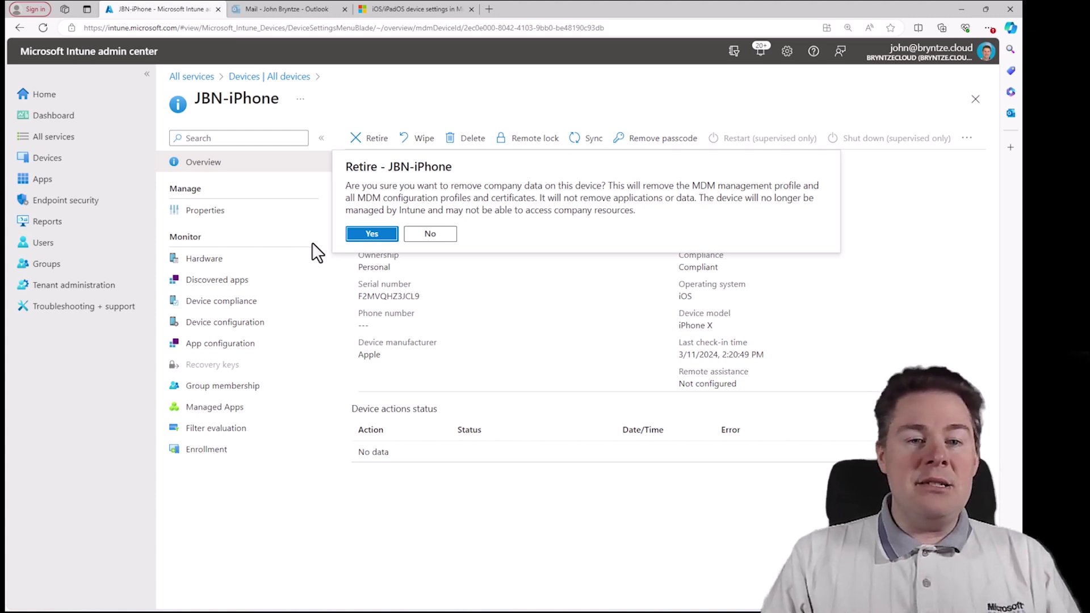
{"action": "left_click", "coordinate": [431, 235]}
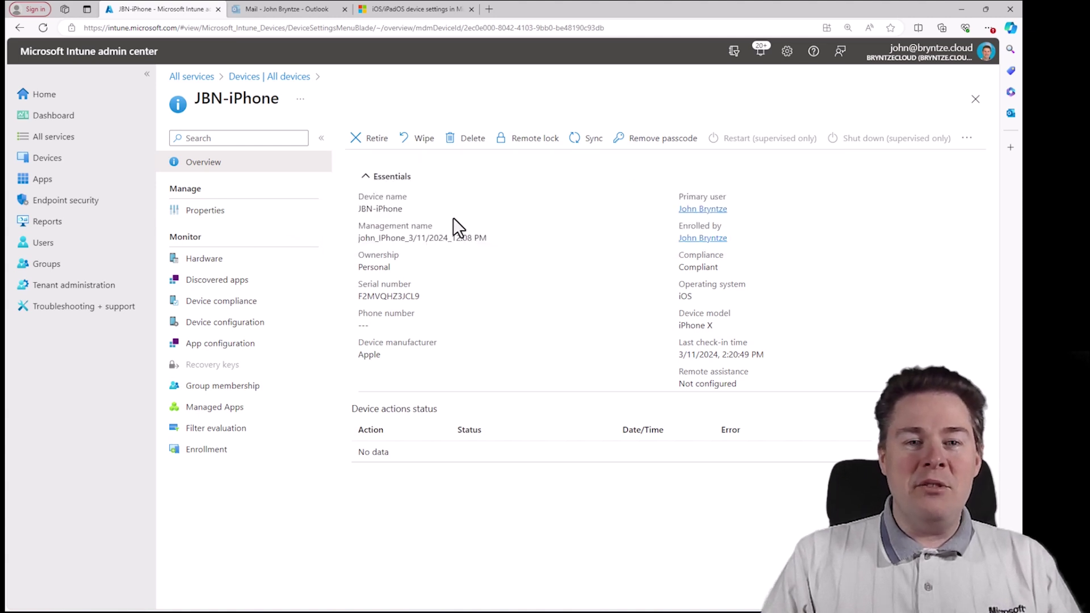
{"action": "left_click", "coordinate": [436, 142]}
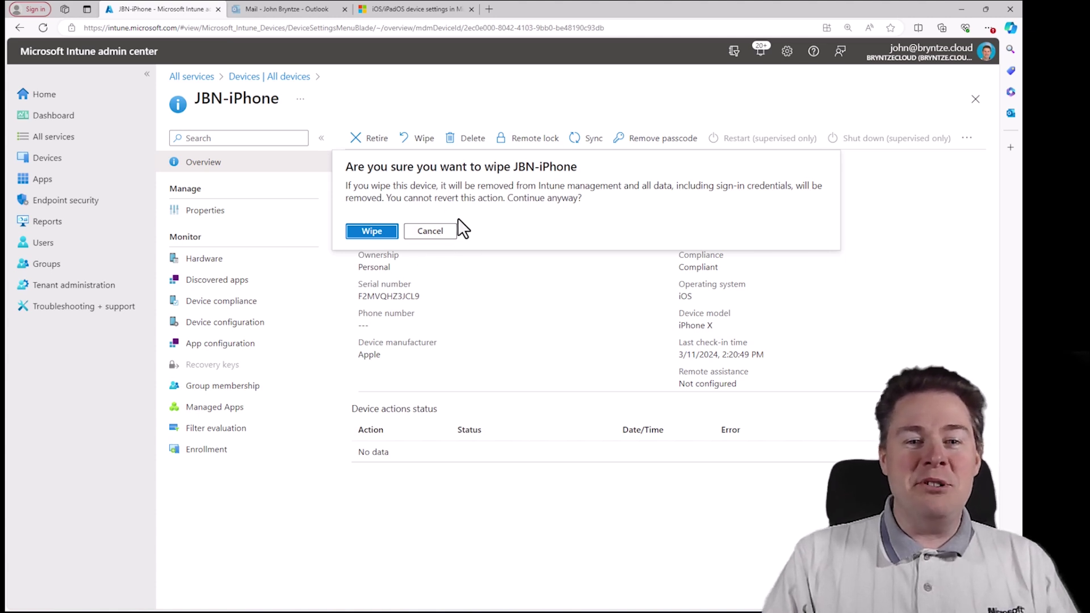
{"action": "left_click", "coordinate": [430, 233]}
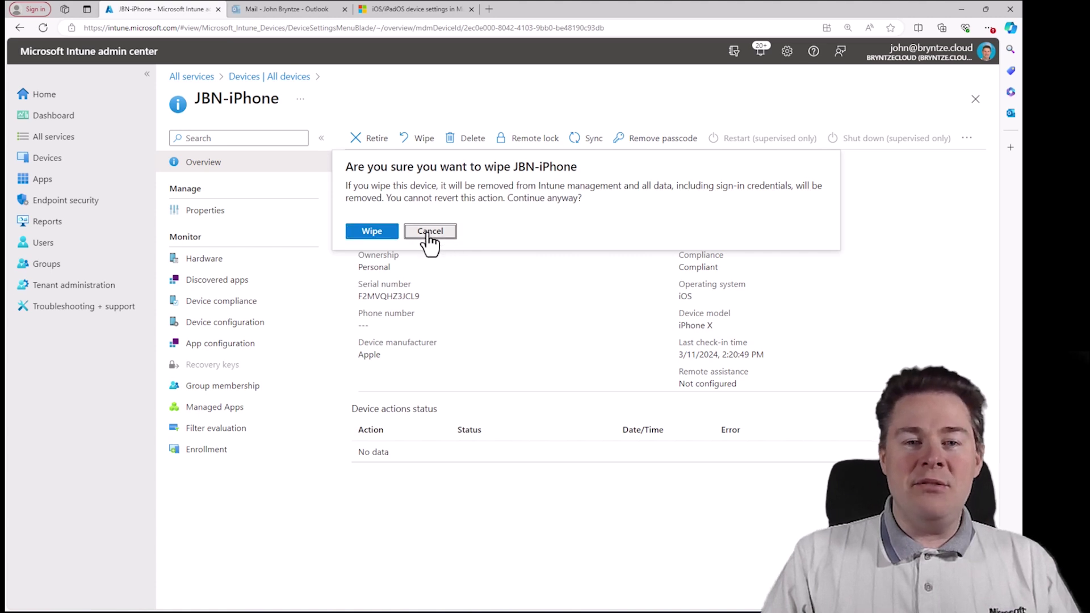
{"action": "left_click", "coordinate": [464, 138]}
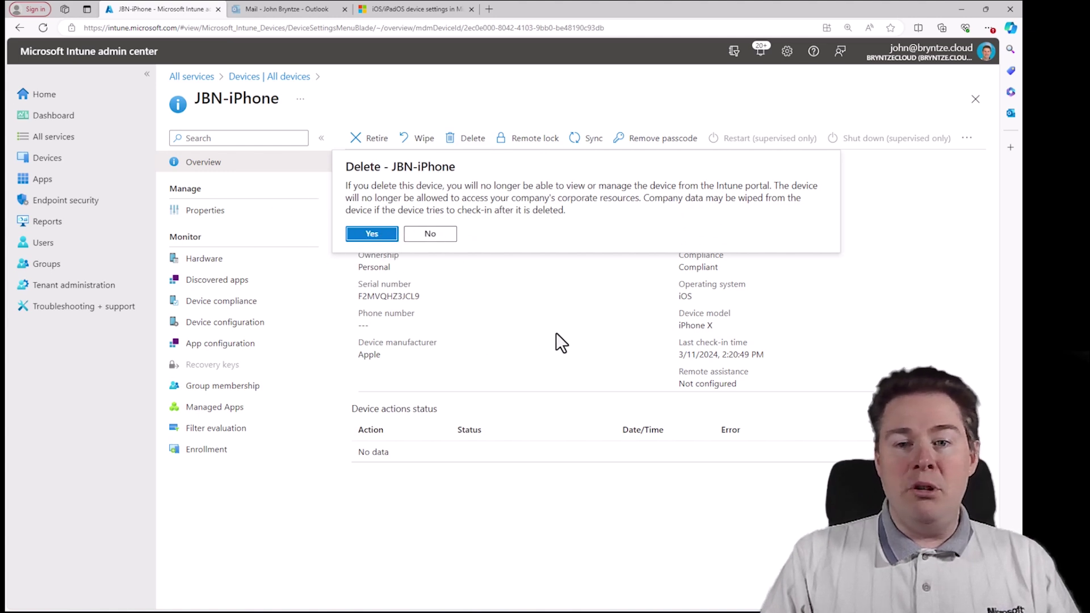
{"action": "left_click", "coordinate": [427, 238]}
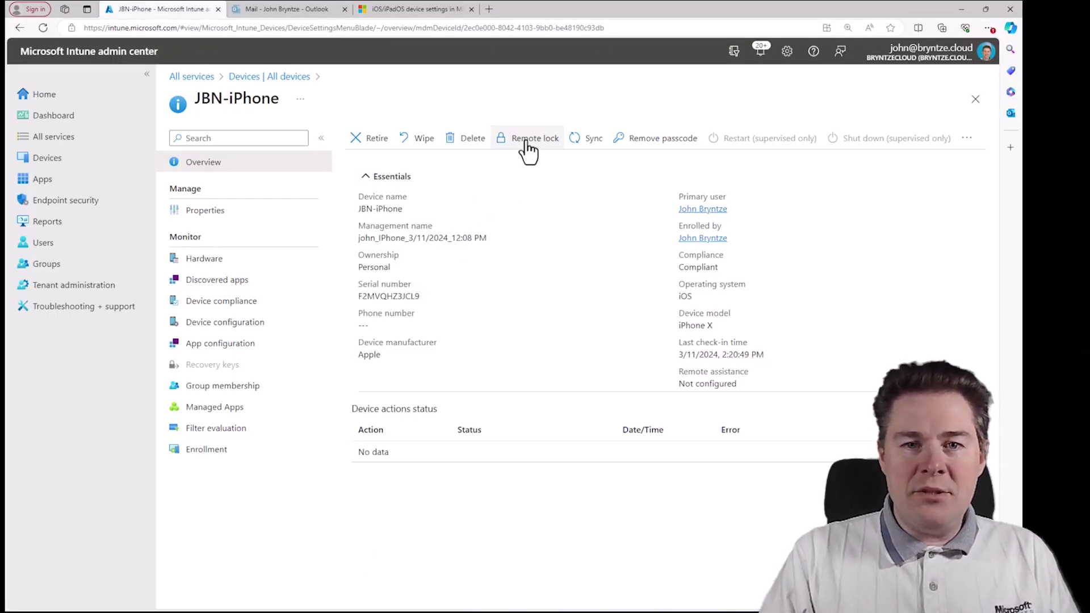
{"action": "left_click", "coordinate": [527, 142]}
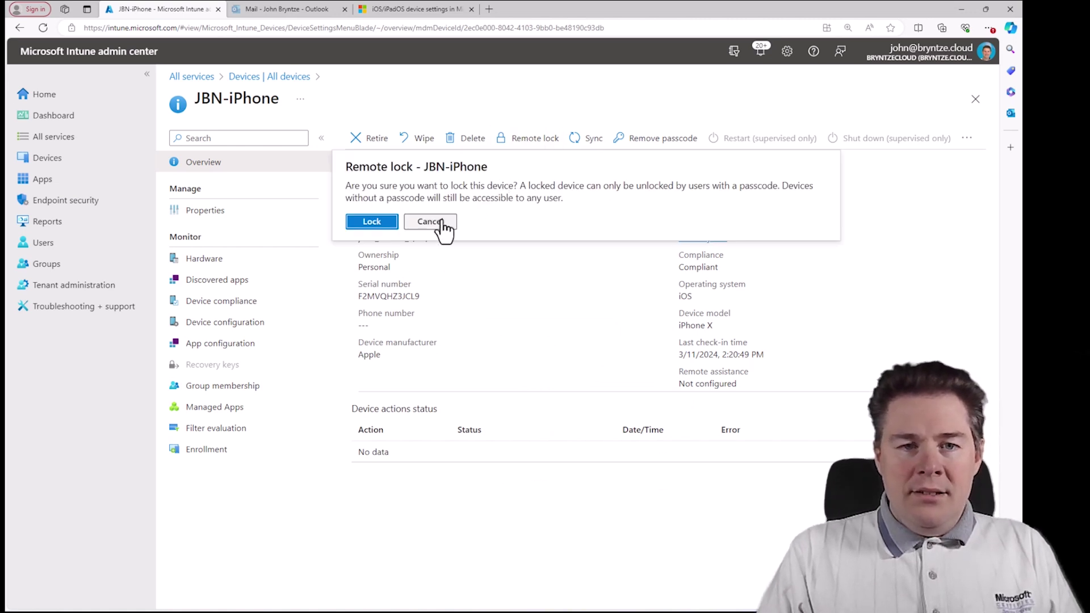
Confirm the remote lock on JBN-iPhone and switch to the mirrored phone to verify it.
{"action": "left_click", "coordinate": [372, 224]}
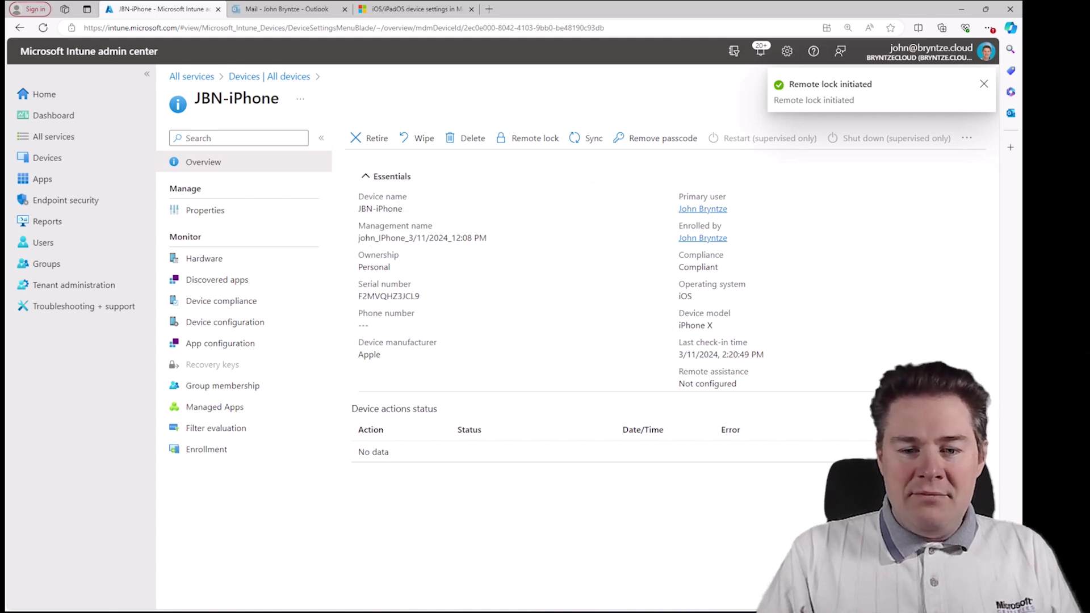
{"action": "key", "text": "alt+Tab"}
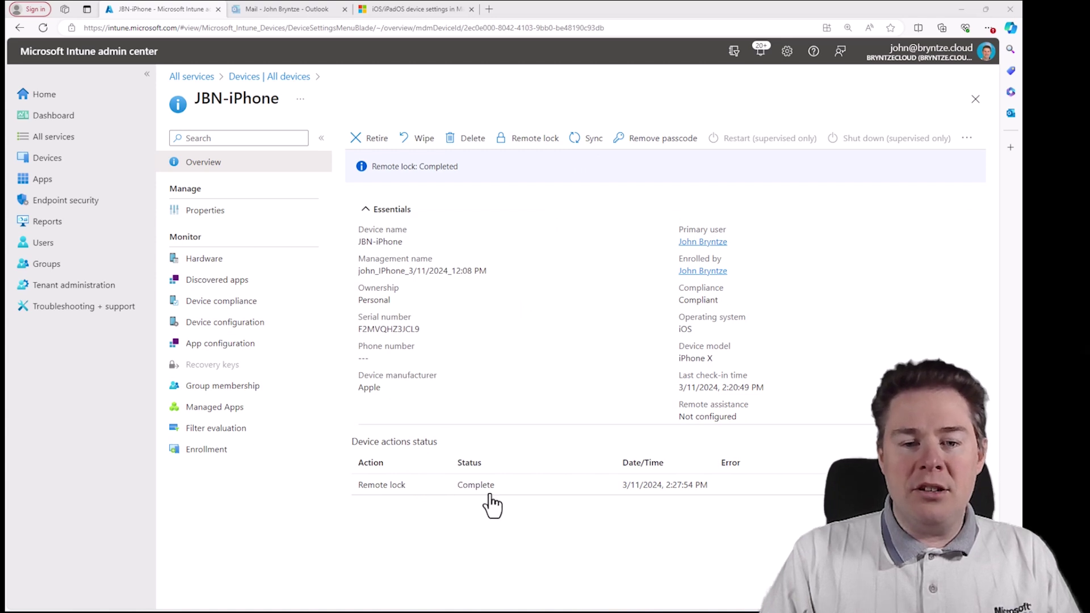
Sync JBN-iPhone with Intune and confirm Remove passcode, then switch to the mirrored phone.
{"action": "left_click", "coordinate": [589, 146]}
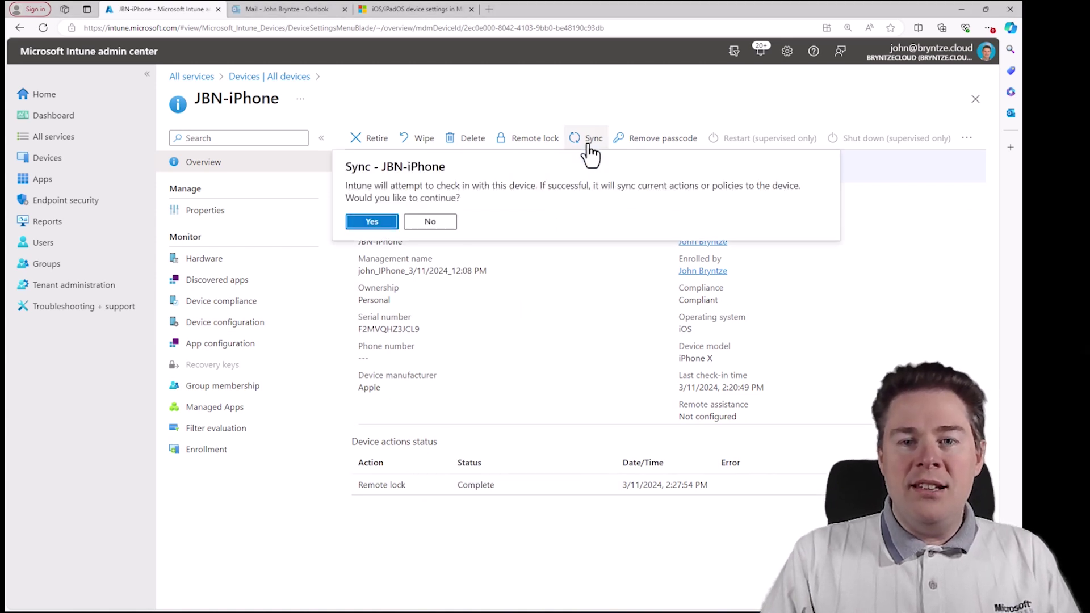
{"action": "left_click", "coordinate": [372, 223]}
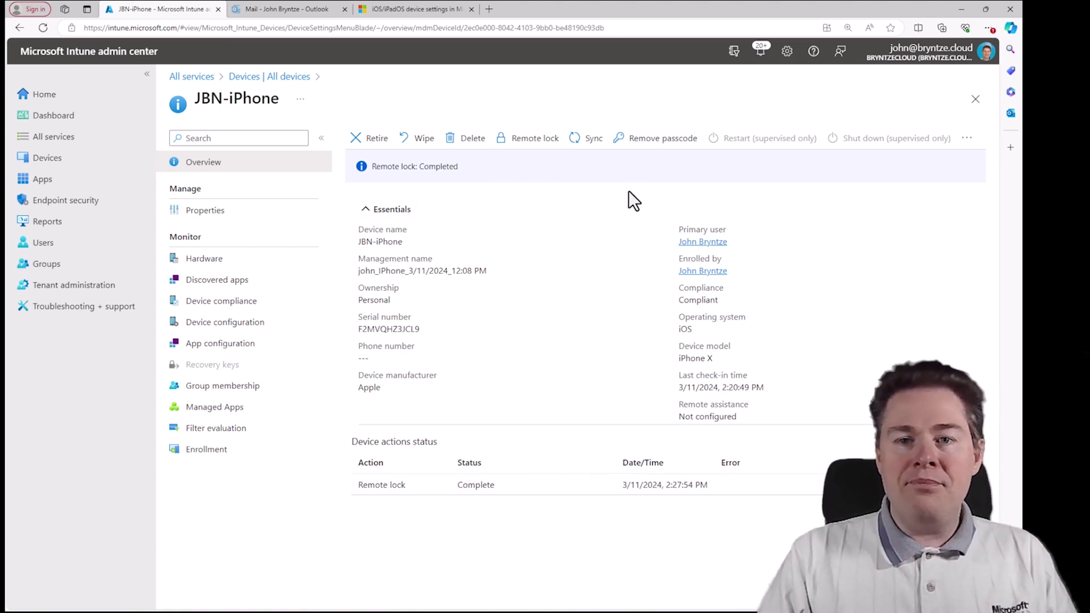
{"action": "left_click", "coordinate": [658, 145]}
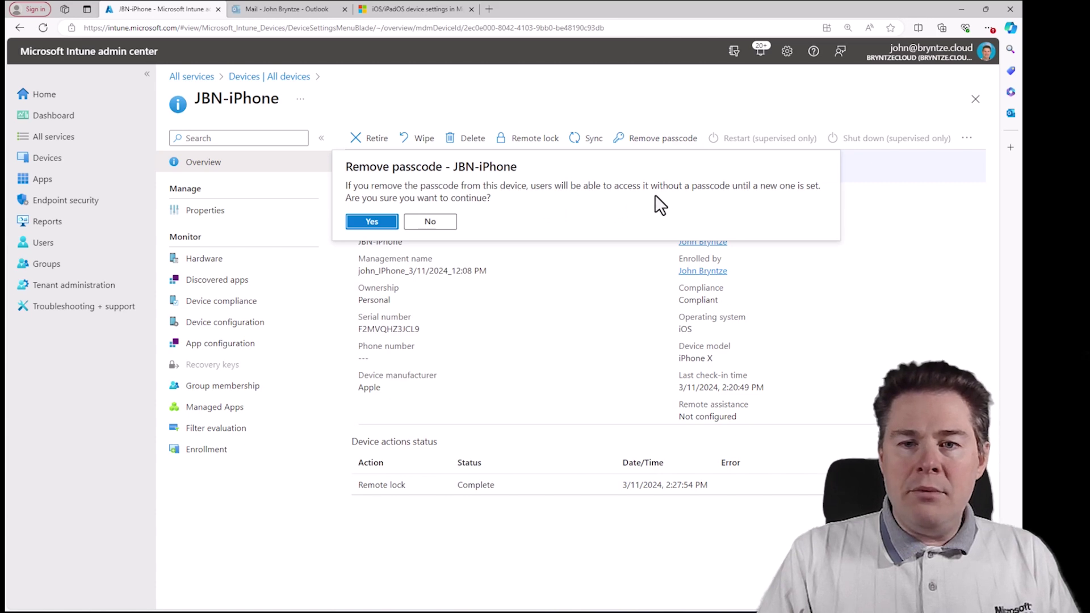
{"action": "left_click", "coordinate": [374, 221]}
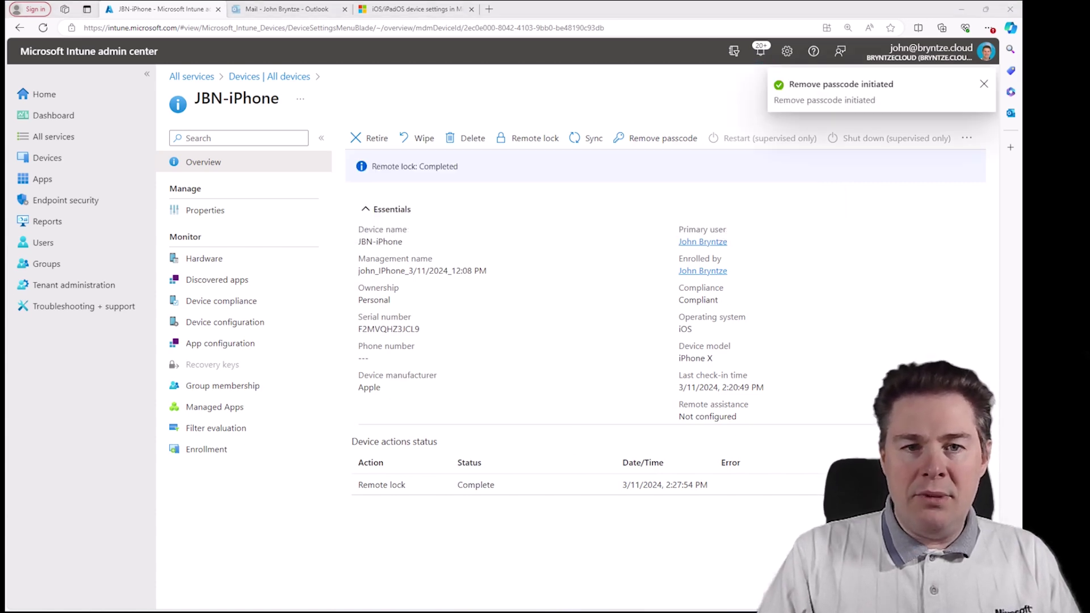
{"action": "key", "text": "alt+Tab"}
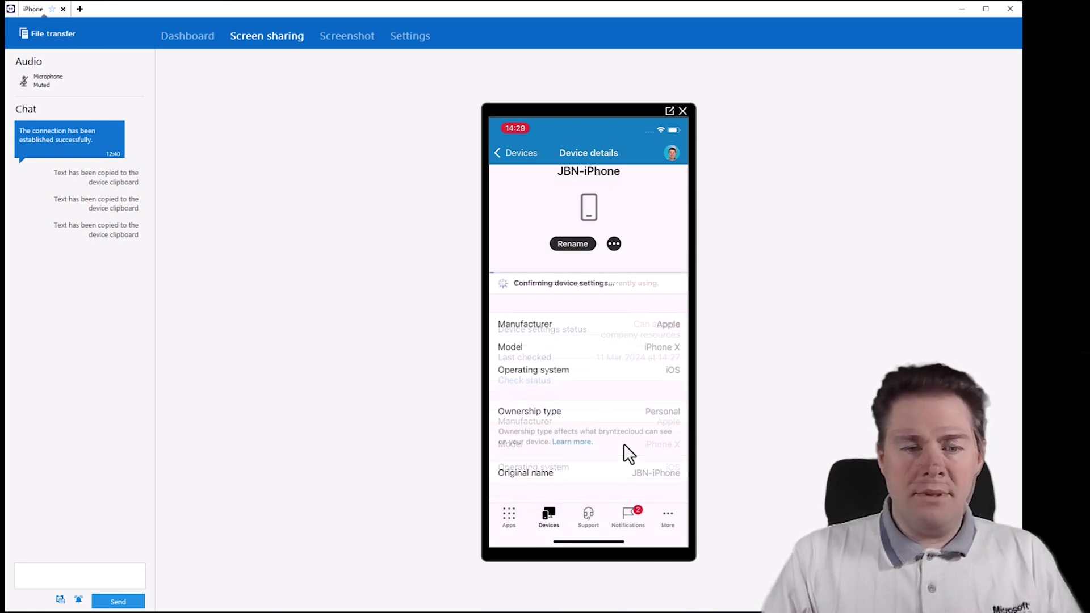
Watch the mirrored iPhone unlock to its home screen, then return to JBN-iPhone's Intune page.
{"action": "key", "text": "alt+Tab"}
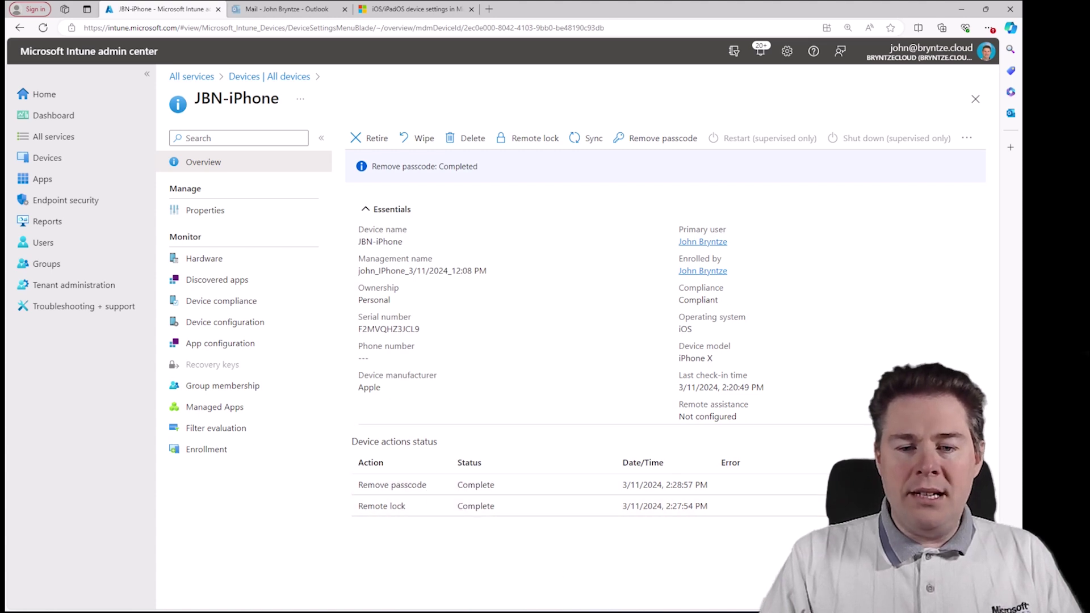
{"action": "left_click", "coordinate": [648, 611]}
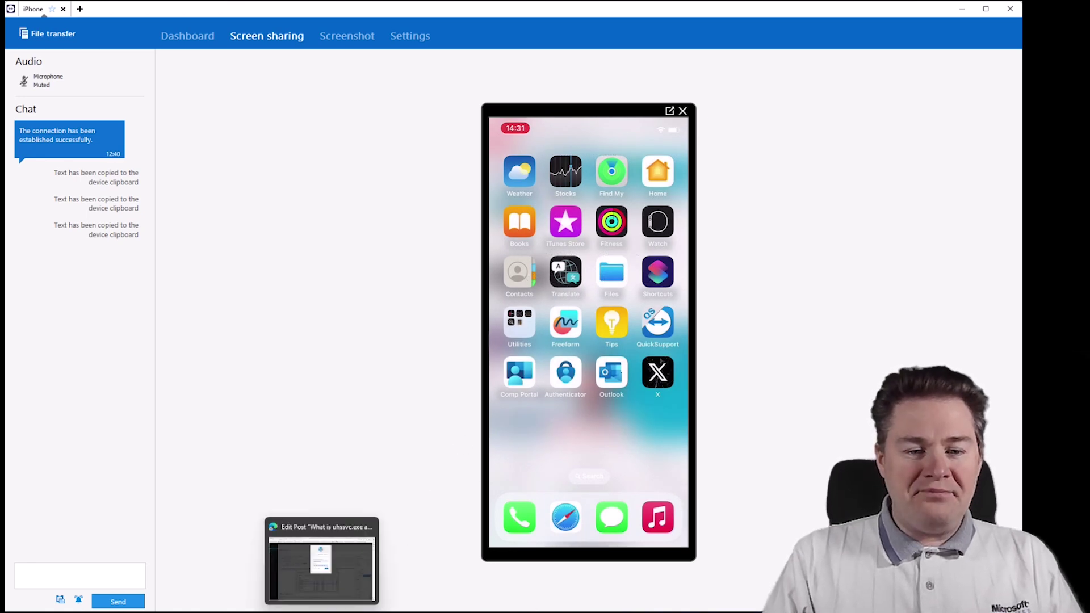
{"action": "left_click", "coordinate": [318, 560]}
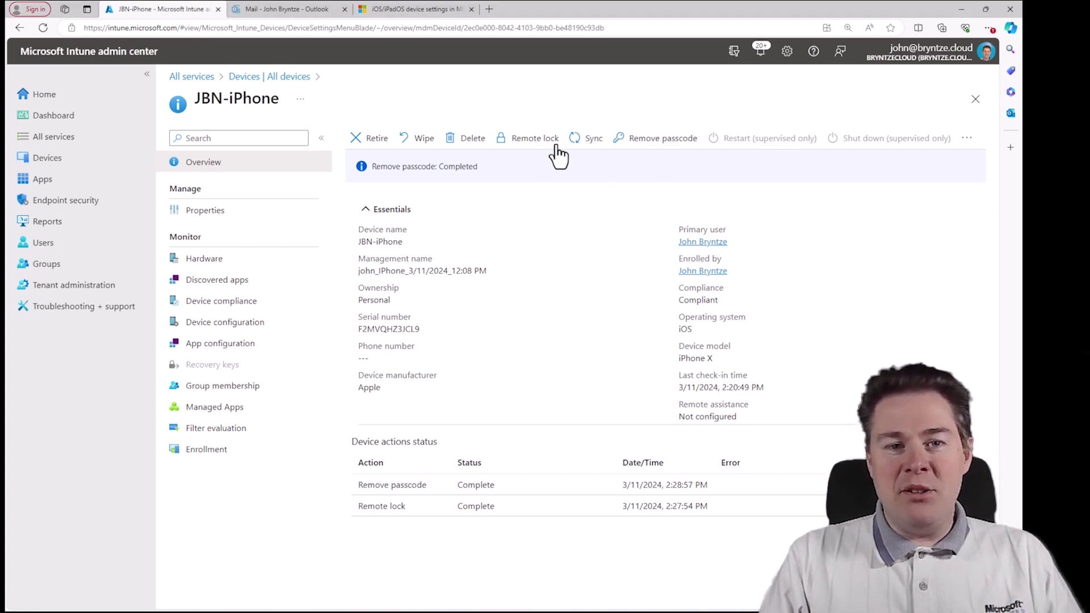
Open the '...' overflow menu on JBN-iPhone's device toolbar.
{"action": "left_click", "coordinate": [967, 139]}
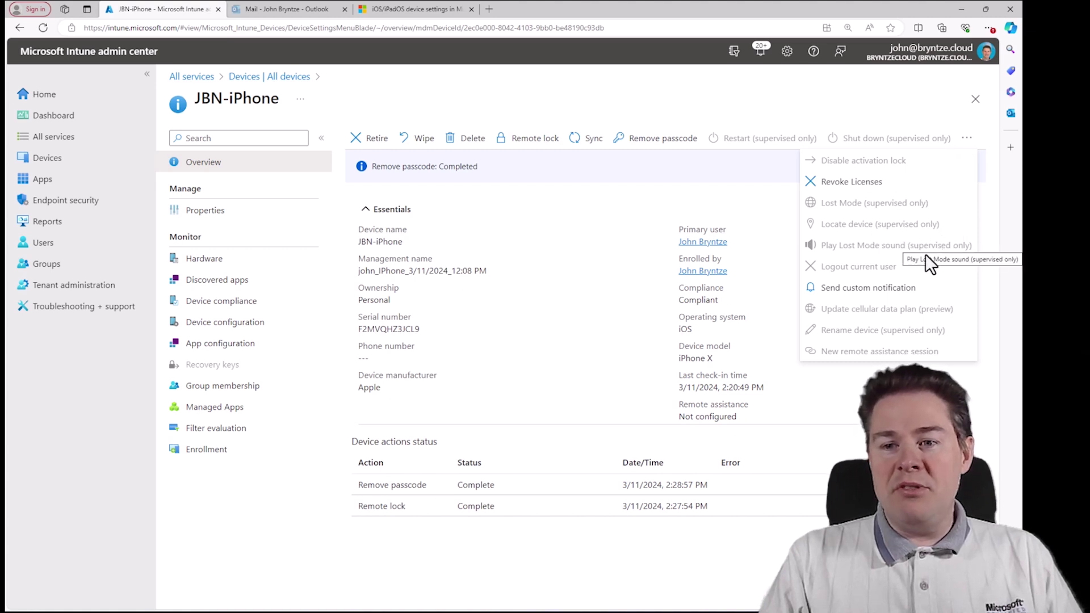
Send a custom notification titled 'Remember we got Quiet Tuesday' with body 'No notifications on Tuesdays!'.
{"action": "left_click", "coordinate": [875, 294]}
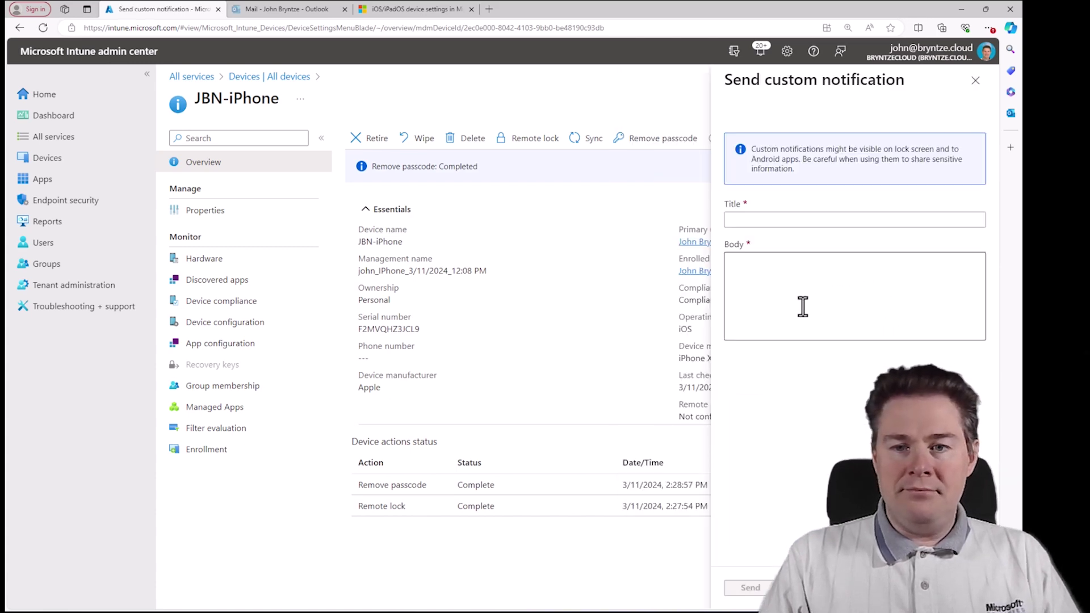
{"action": "left_click", "coordinate": [756, 218]}
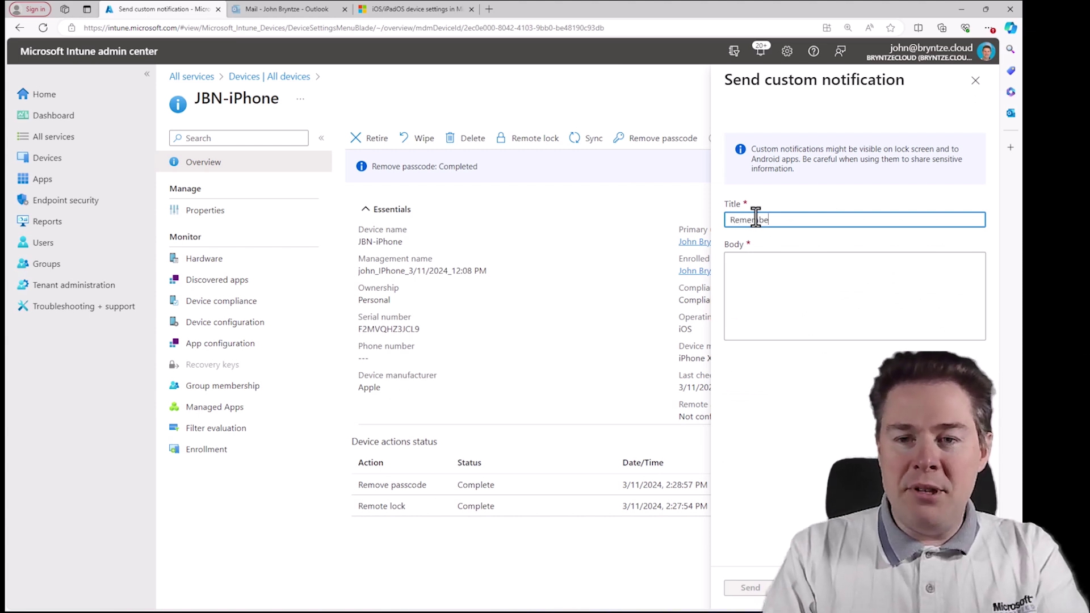
{"action": "type", "text": "Remember we"}
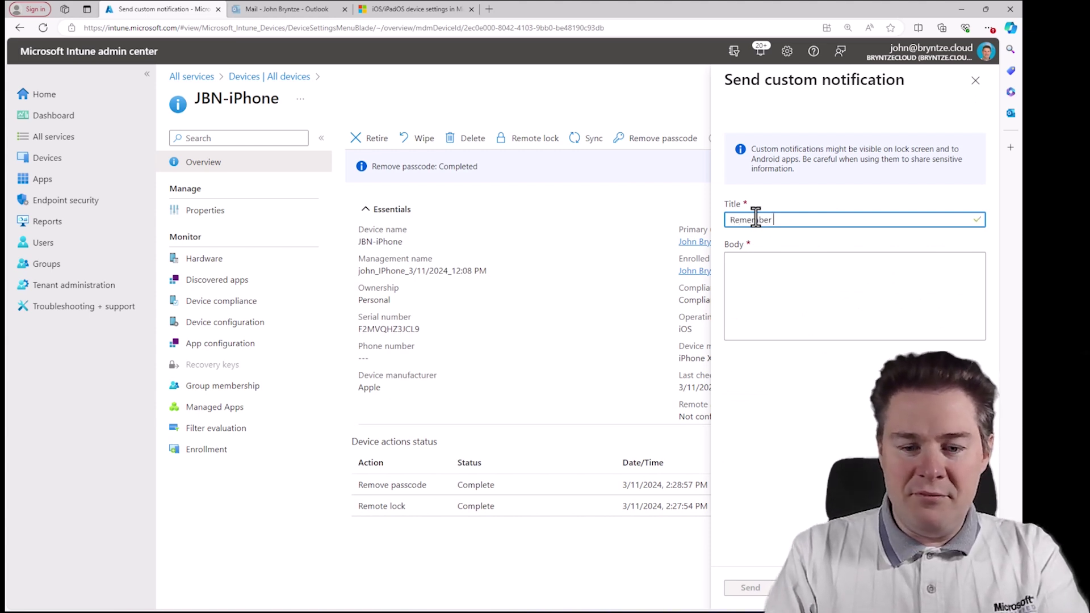
{"action": "type", "text": " got Qie"}
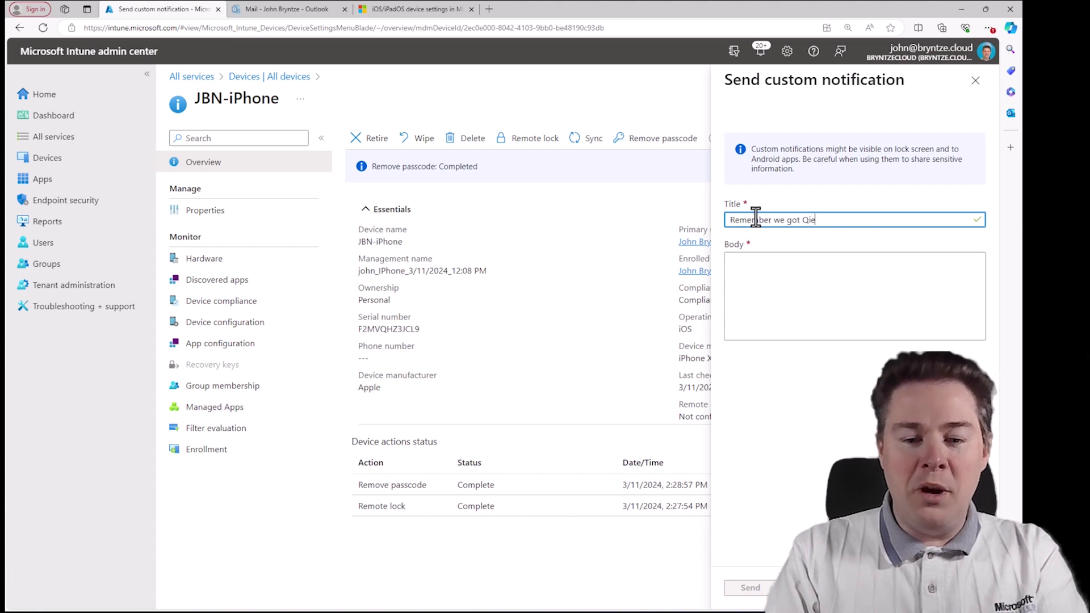
{"action": "key", "text": "BackSpace"}
{"action": "key", "text": "BackSpace"}
{"action": "type", "text": "uie"}
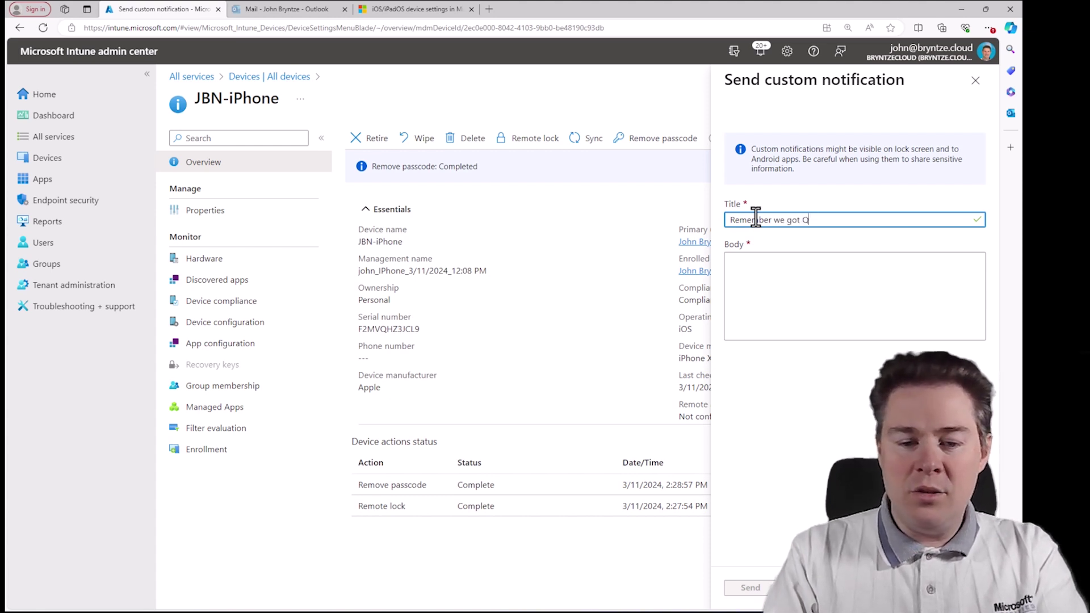
{"action": "type", "text": "t T"}
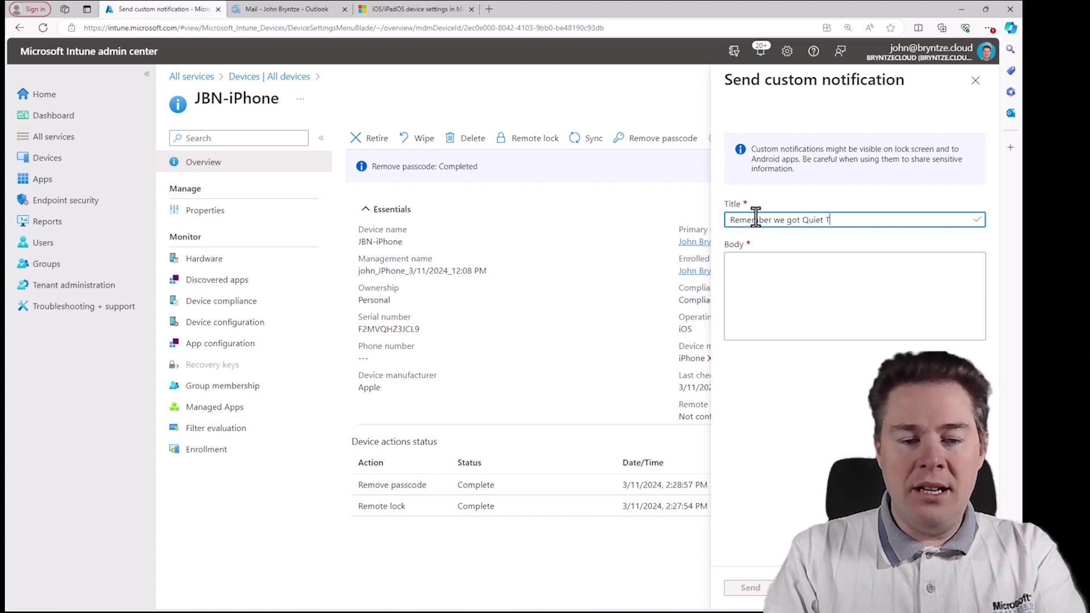
{"action": "type", "text": "uesday"}
{"action": "key", "text": "Tab"}
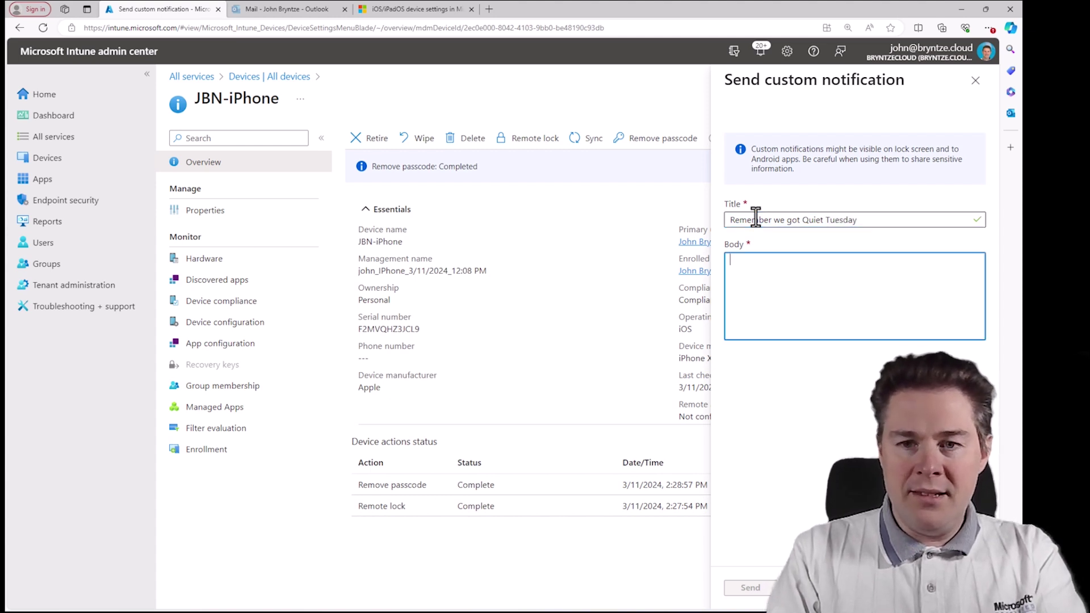
{"action": "type", "text": "No notificati"}
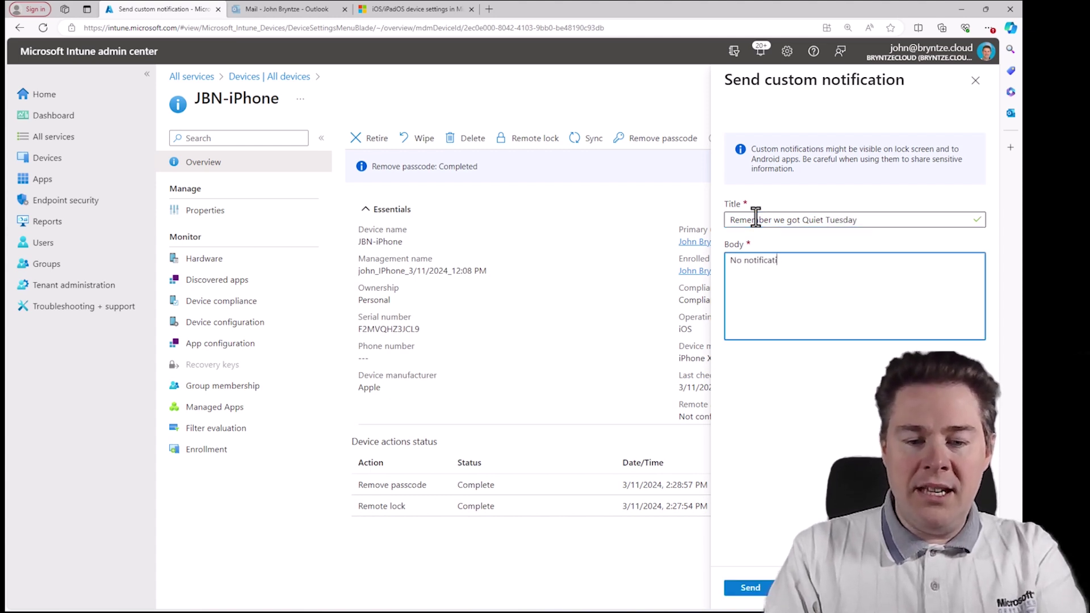
{"action": "type", "text": "ons on Tue"}
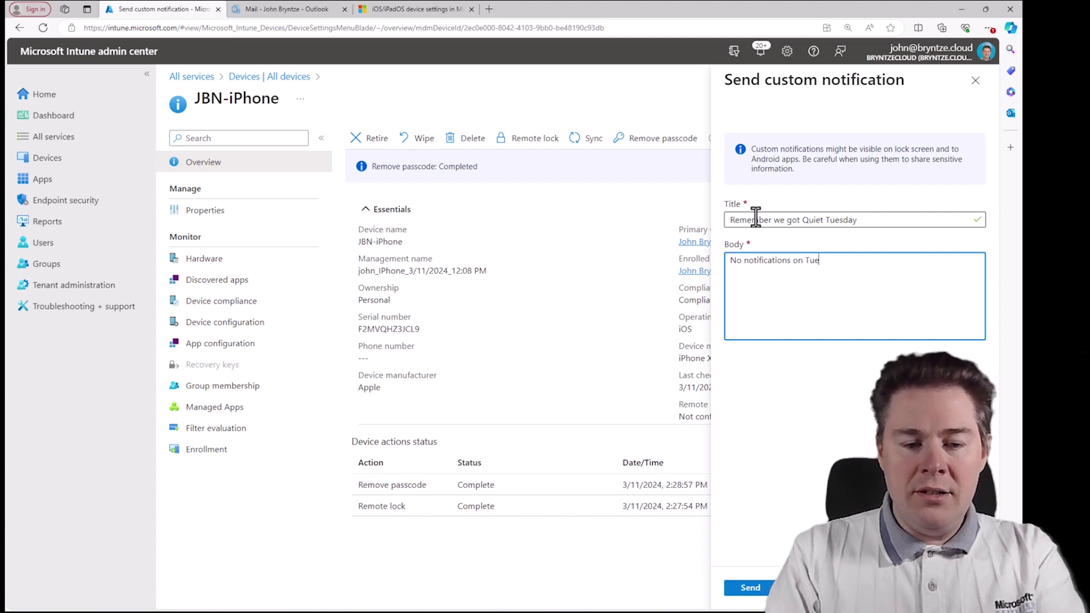
{"action": "type", "text": "sdays!"}
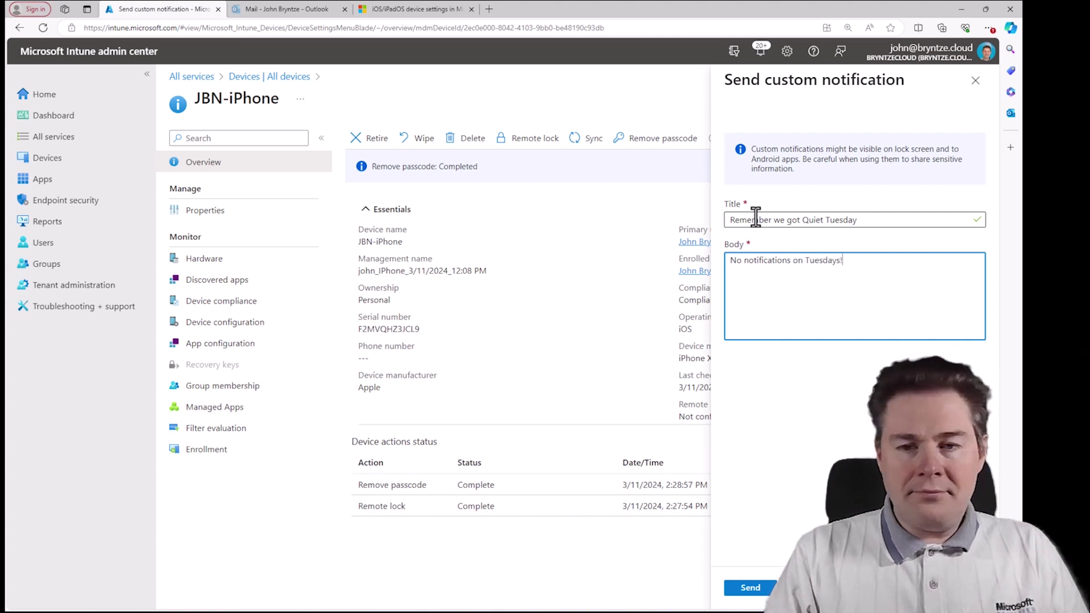
{"action": "left_click", "coordinate": [754, 588]}
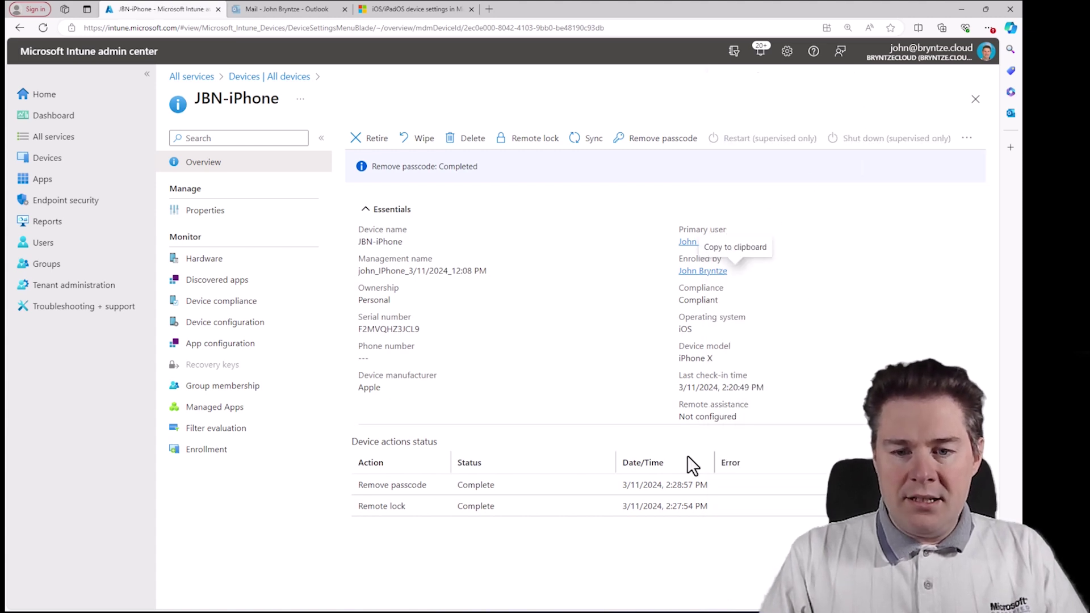
Bring the TeamViewer mirrored iPhone screen forward to watch for the notification arriving.
{"action": "mouse_move", "coordinate": [648, 611]}
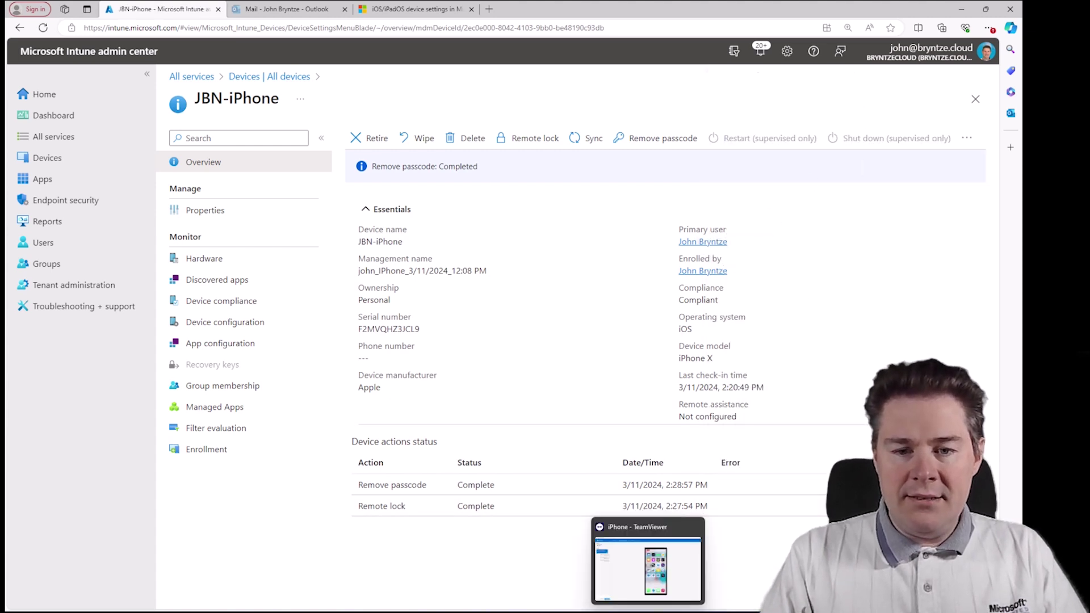
{"action": "left_click", "coordinate": [650, 608]}
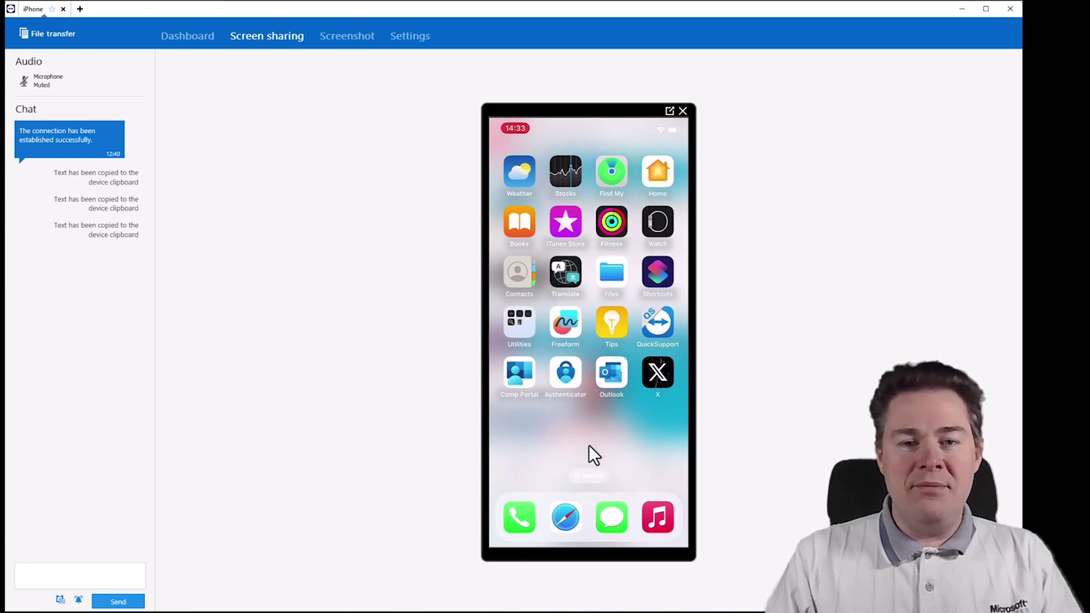
Return to JBN-iPhone's Intune page and open the '...' menu to review device actions.
{"action": "left_click", "coordinate": [346, 612]}
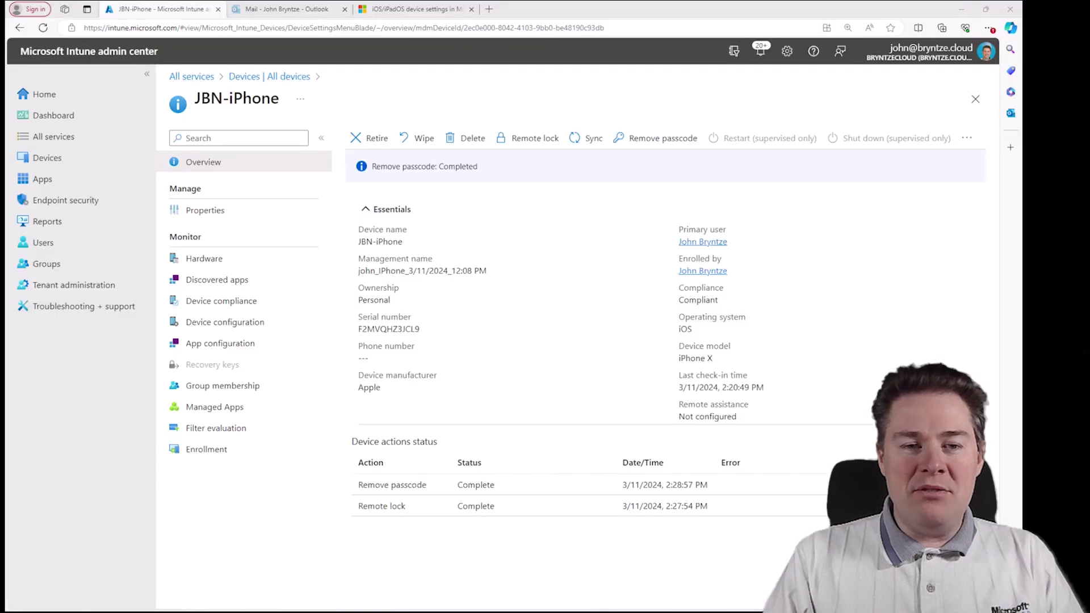
{"action": "left_click", "coordinate": [967, 140]}
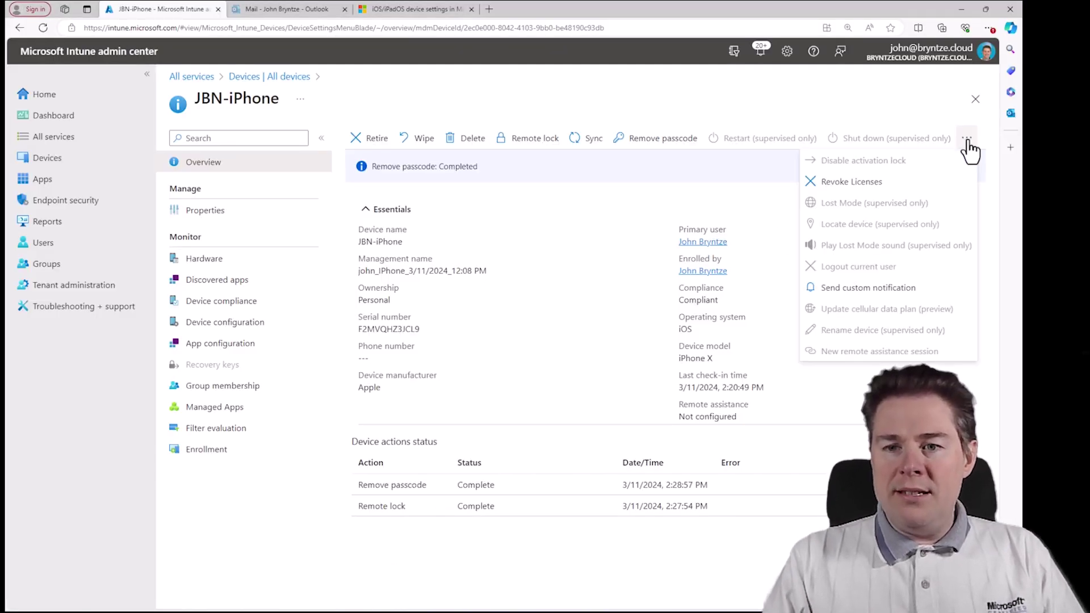